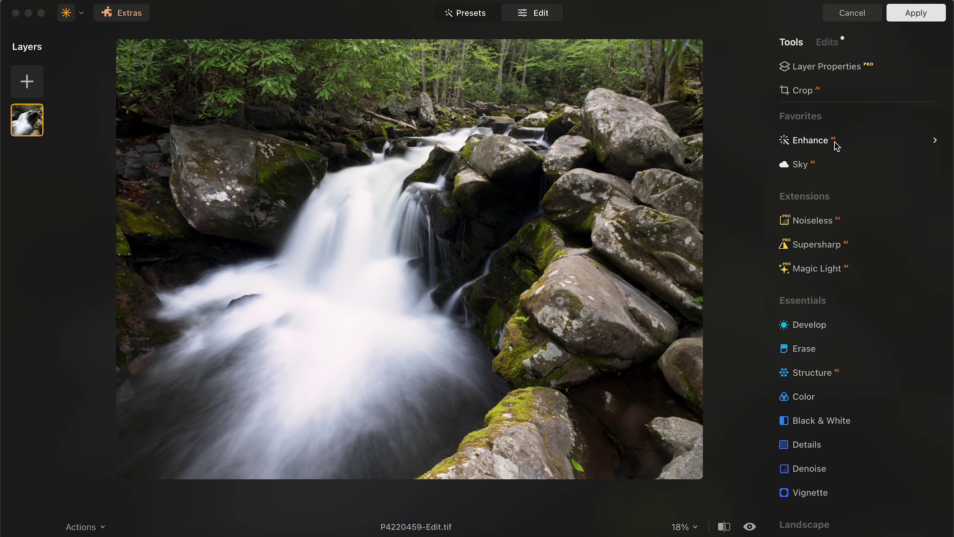
Step: Expand the Enhance AI tool to show its Accent and Sky Enhancer sliders
left_click(828, 141)
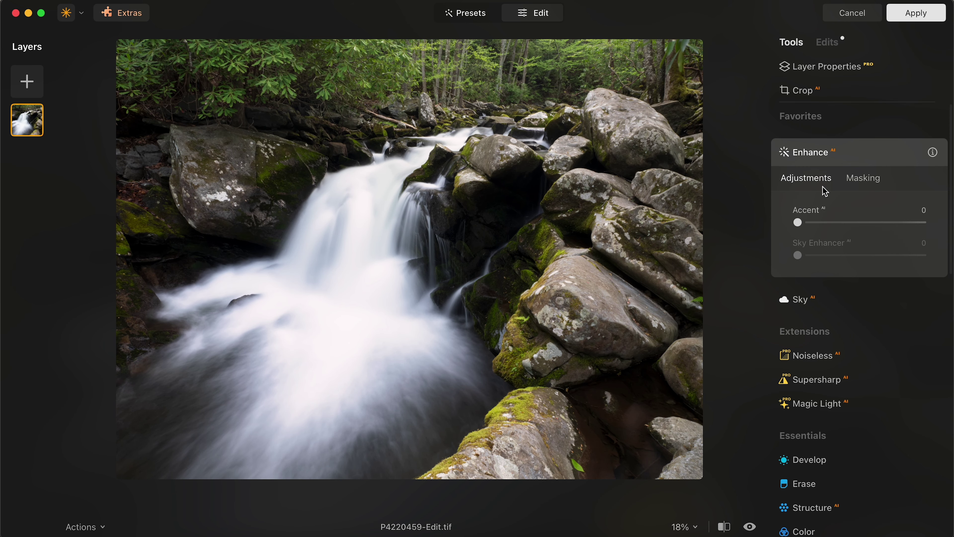
Step: Raise Enhance Accent to 26, then collapse the Enhance tool
left_click(812, 223)
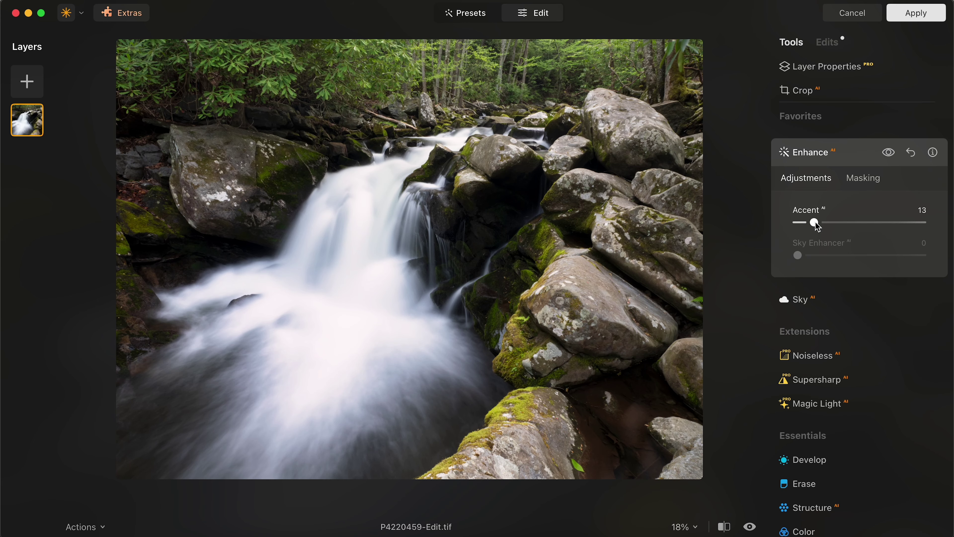
mouse_move(818, 226)
left_mouse_down()
mouse_move(848, 224)
mouse_move(827, 222)
mouse_move(846, 233)
mouse_move(822, 227)
mouse_move(834, 230)
left_mouse_up()
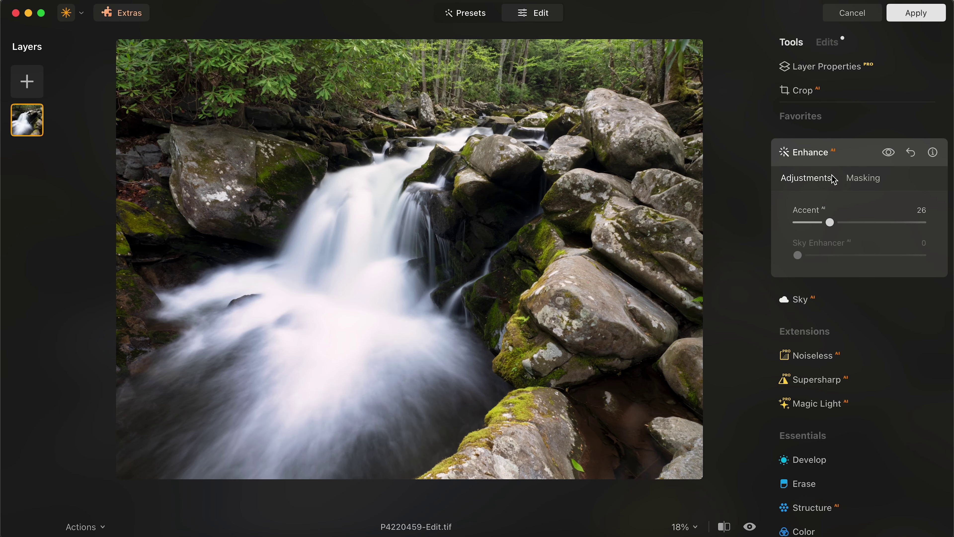
left_click(817, 152)
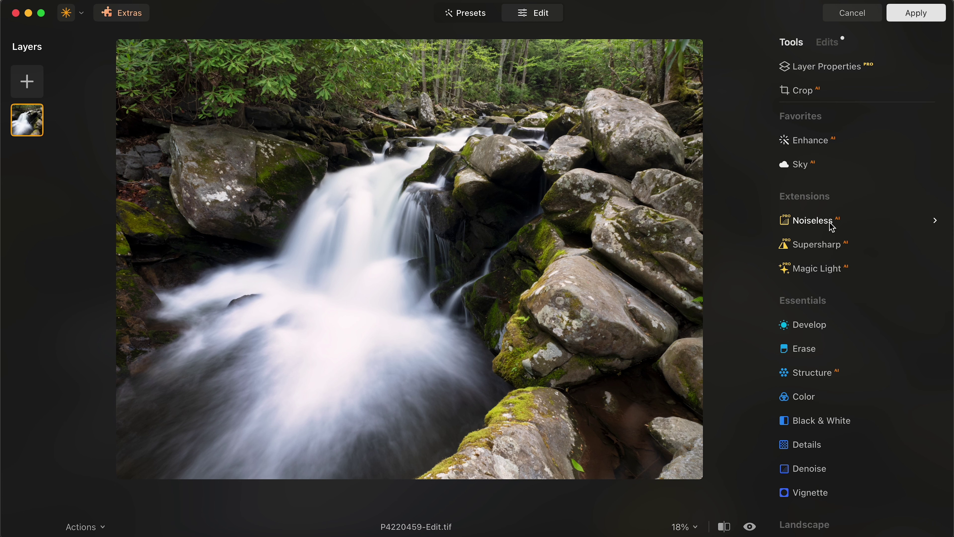
Step: Apply Noiseless at Low and pan the 100% preview across the waterfall
left_click(812, 224)
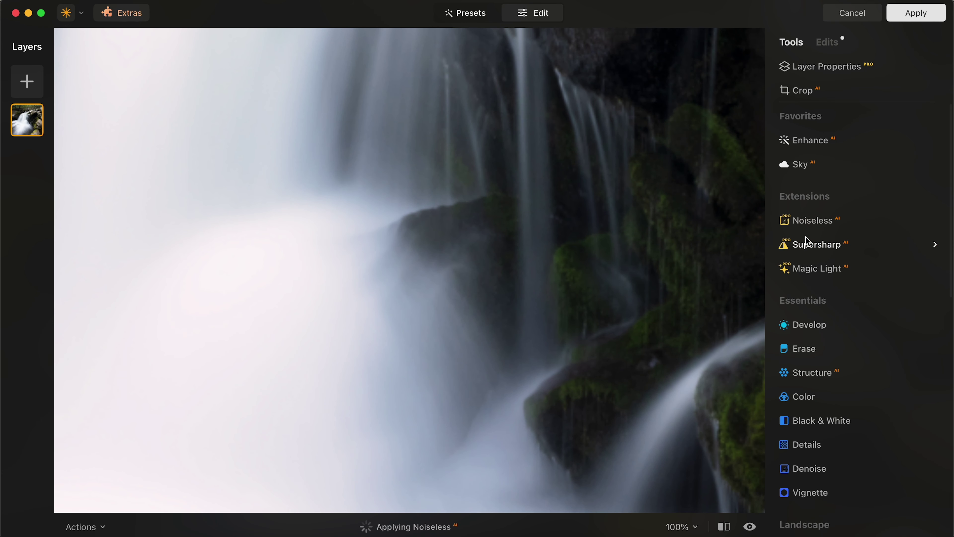
left_click_drag(646, 304, 533, 328)
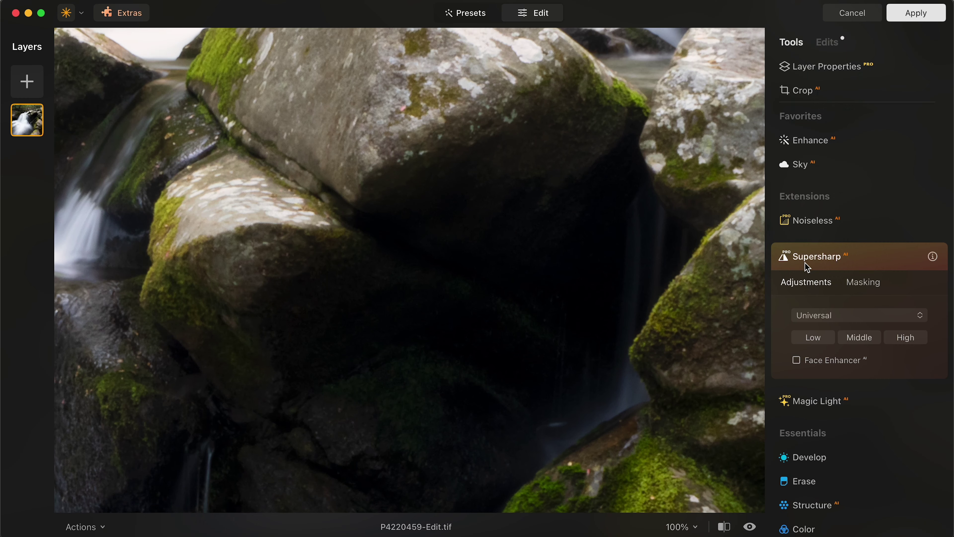
Step: Apply Supersharp in Universal mode at Low strength
left_click(818, 340)
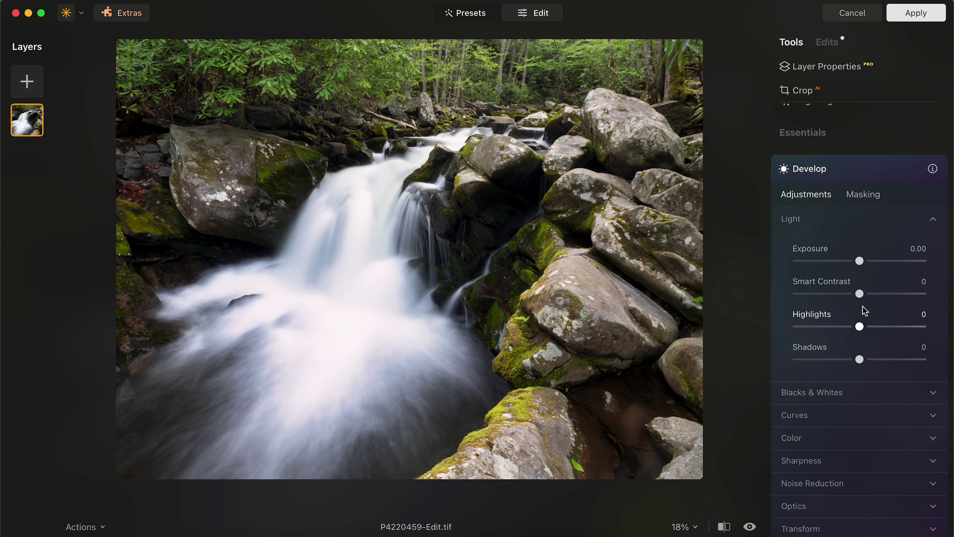
Step: In Develop Light, set Smart Contrast -18, Highlights 18 and Shadows -3
mouse_move(865, 298)
left_mouse_down()
mouse_move(847, 297)
mouse_move(871, 298)
left_mouse_up()
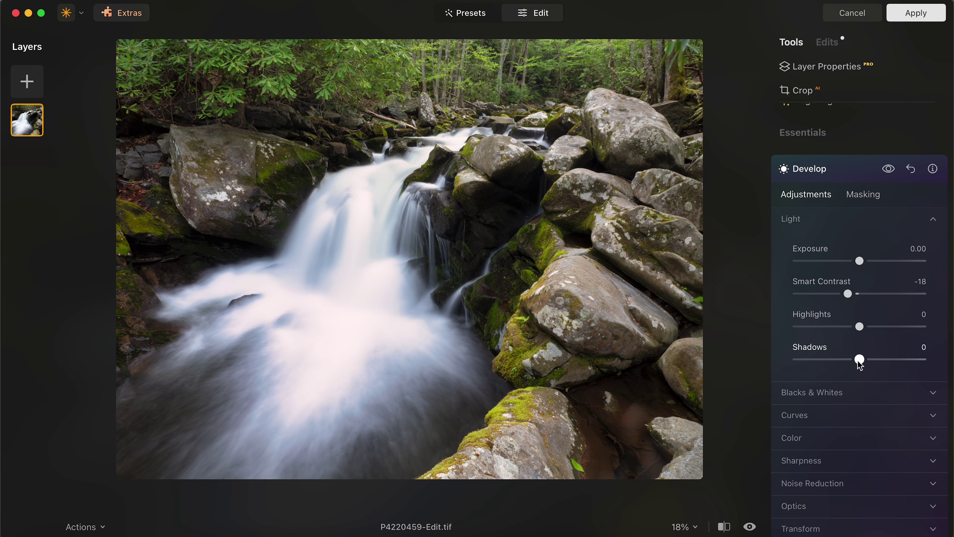
left_click_drag(860, 327, 874, 335)
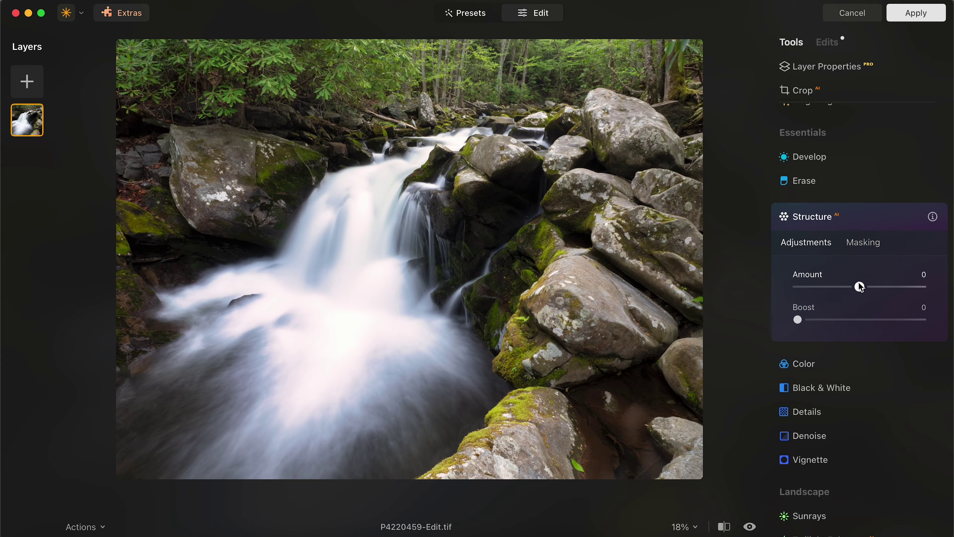
Step: Set Structure Amount to 14 to bring out rock and water texture
left_click_drag(860, 288, 948, 290)
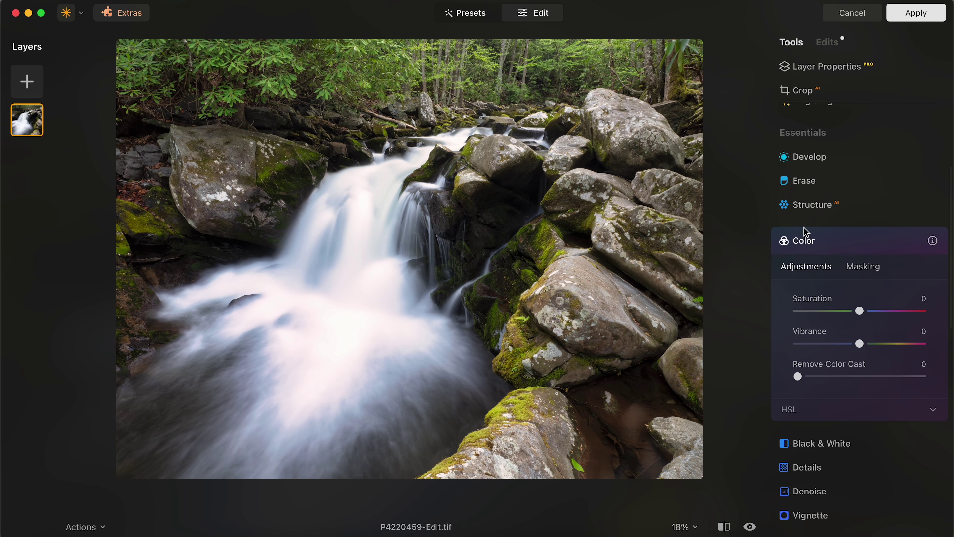
Step: Expand HSL in the Color panel and scroll to reveal all its colour sliders
scroll(839, 262, "down", 1)
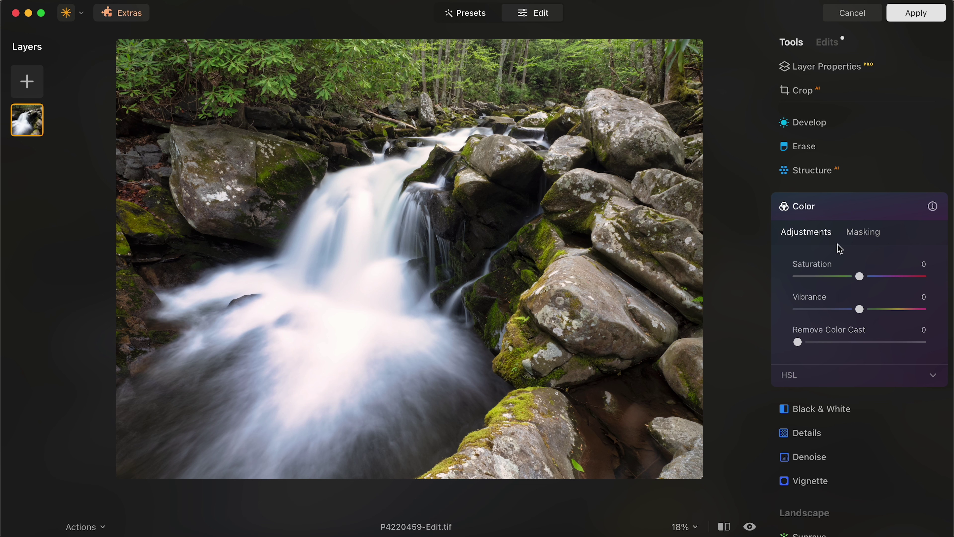
left_click(797, 376)
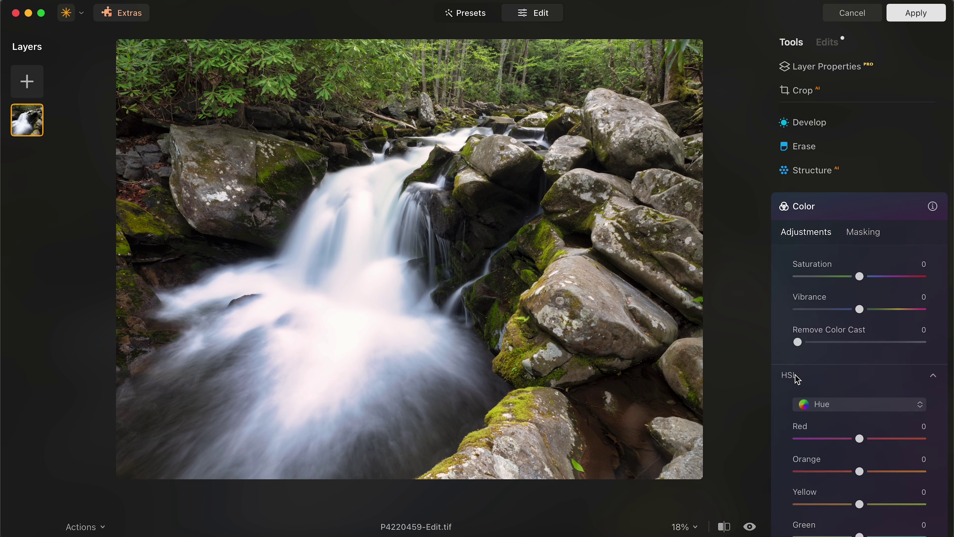
scroll(944, 414, "down", 3)
scroll(894, 301, "down", 4)
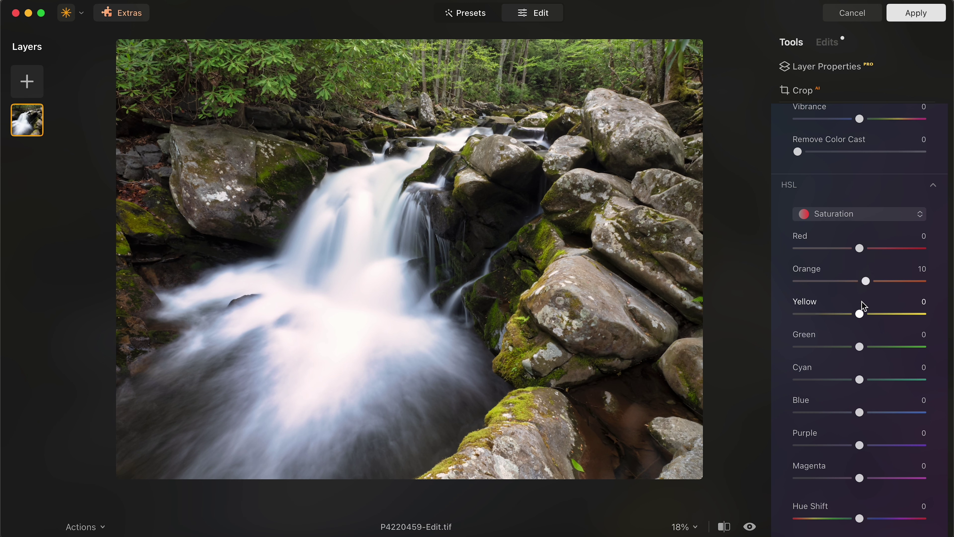
Step: Set HSL saturation: Orange 10, Yellow 30, Green 15, Cyan -30, Blue -56
mouse_move(884, 319)
left_mouse_down()
mouse_move(900, 317)
mouse_move(878, 321)
left_mouse_up()
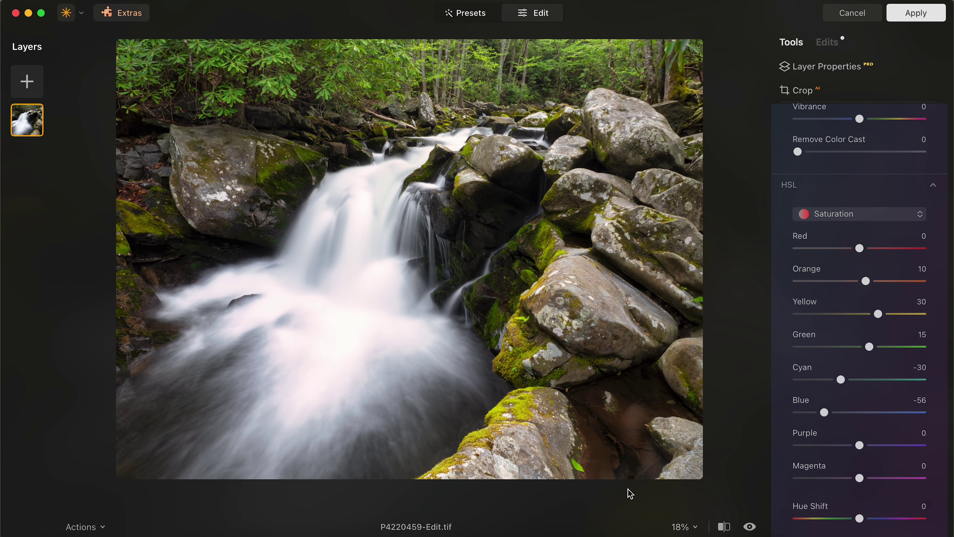
scroll(882, 190, "down", 2)
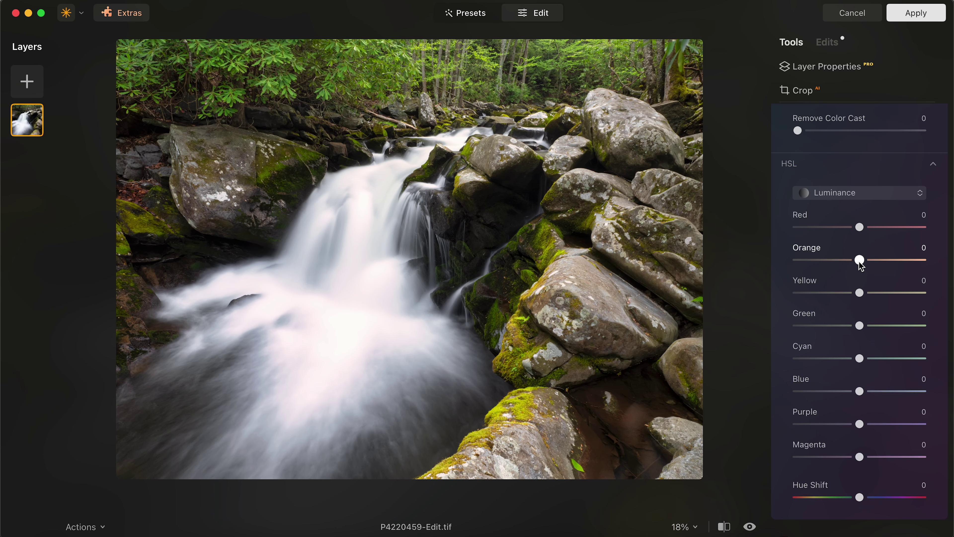
Step: Set HSL luminance to Orange -15, Yellow 13, Green 14 and Blue 11
left_click_drag(861, 266, 882, 257)
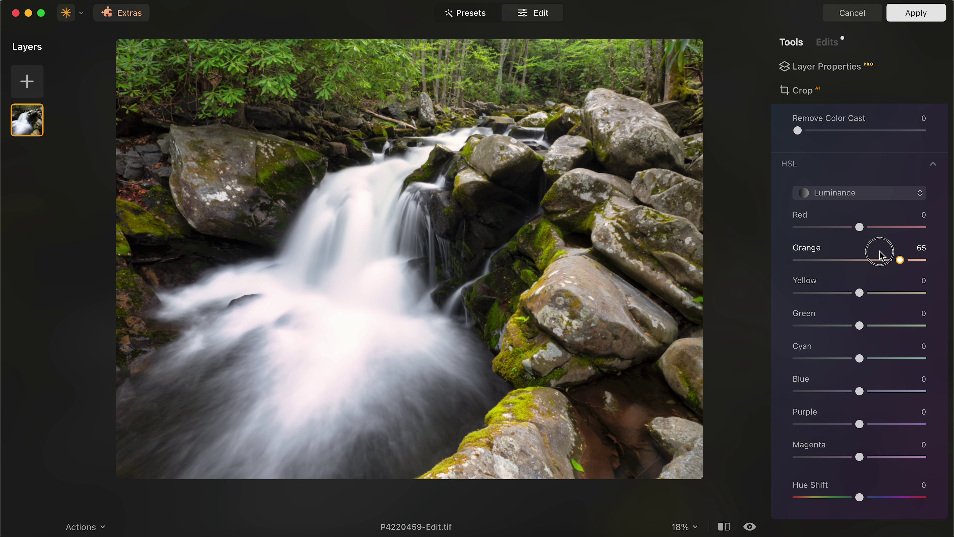
double_click(858, 255)
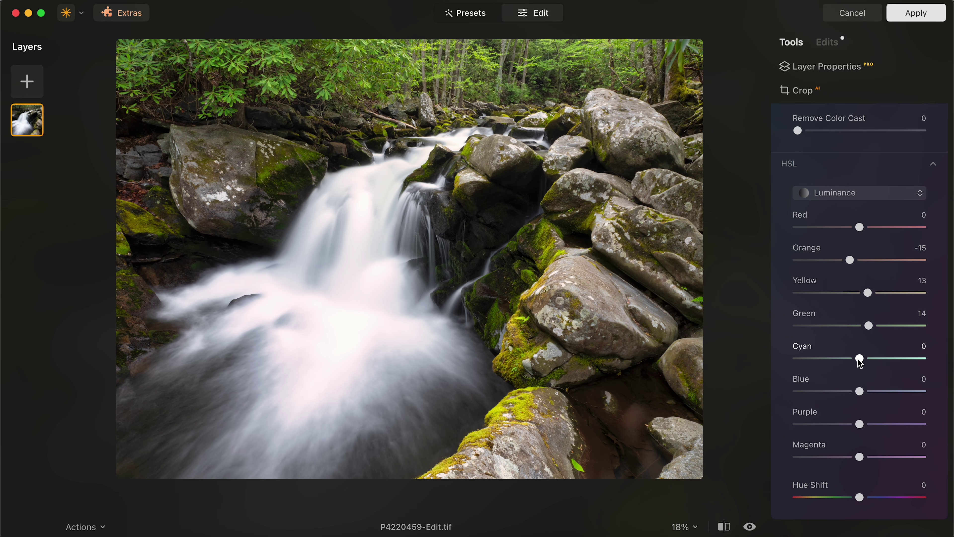
mouse_move(877, 397)
left_mouse_down()
mouse_move(827, 392)
mouse_move(853, 400)
mouse_move(920, 393)
mouse_move(854, 396)
mouse_move(888, 400)
mouse_move(868, 397)
left_mouse_up()
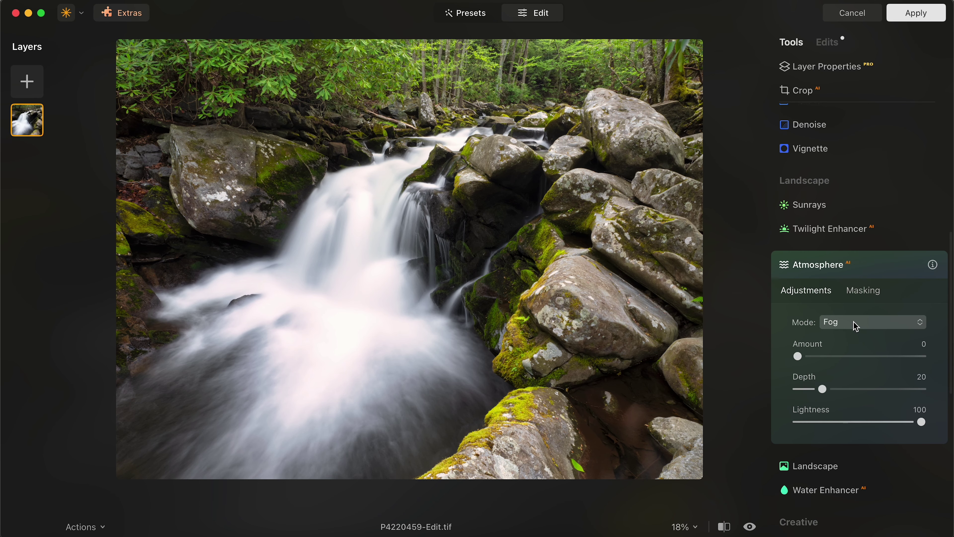
Step: Switch Atmosphere mode to Mist and raise Amount and Depth to about 17
left_click(857, 324)
left_click(857, 374)
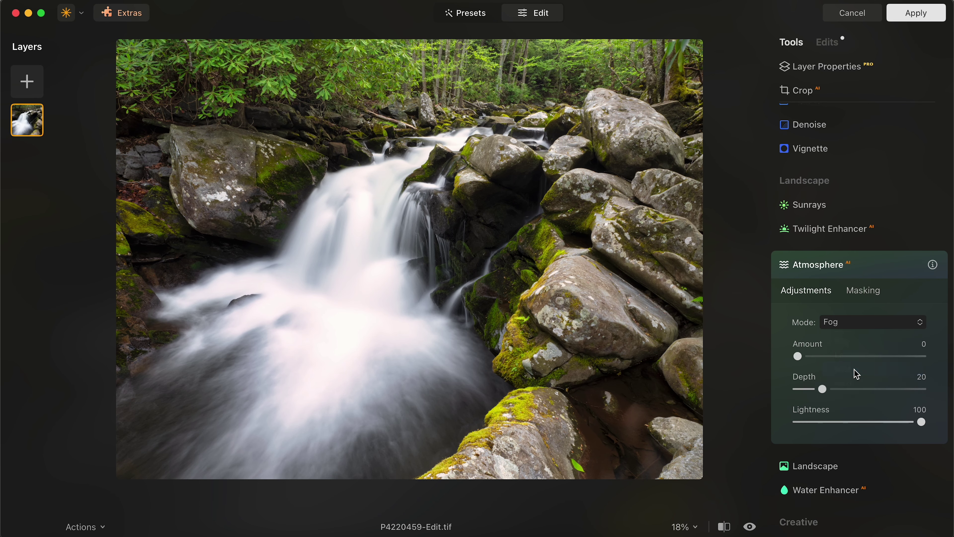
mouse_move(825, 360)
left_mouse_down()
mouse_move(860, 358)
mouse_move(831, 360)
left_mouse_up()
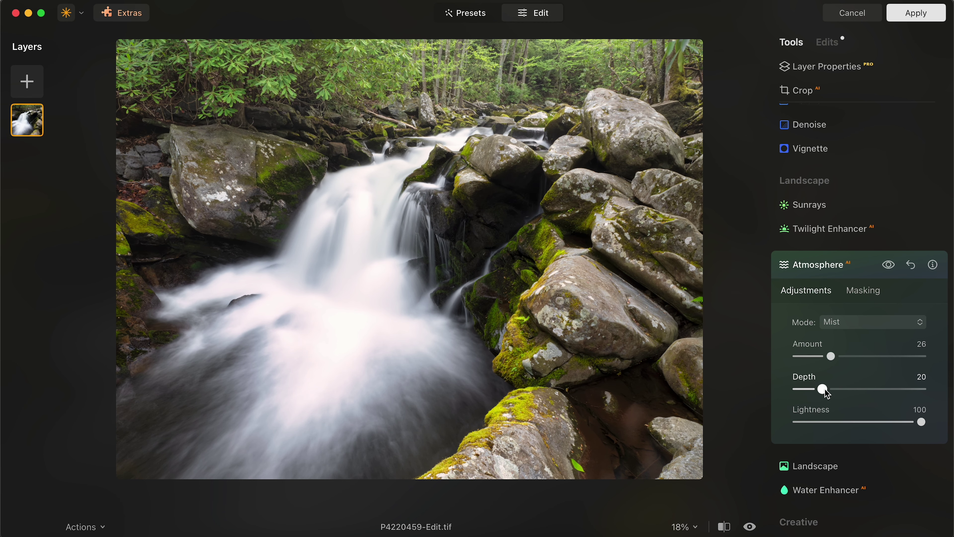
mouse_move(827, 393)
left_mouse_down()
mouse_move(882, 390)
mouse_move(810, 390)
mouse_move(838, 395)
left_mouse_up()
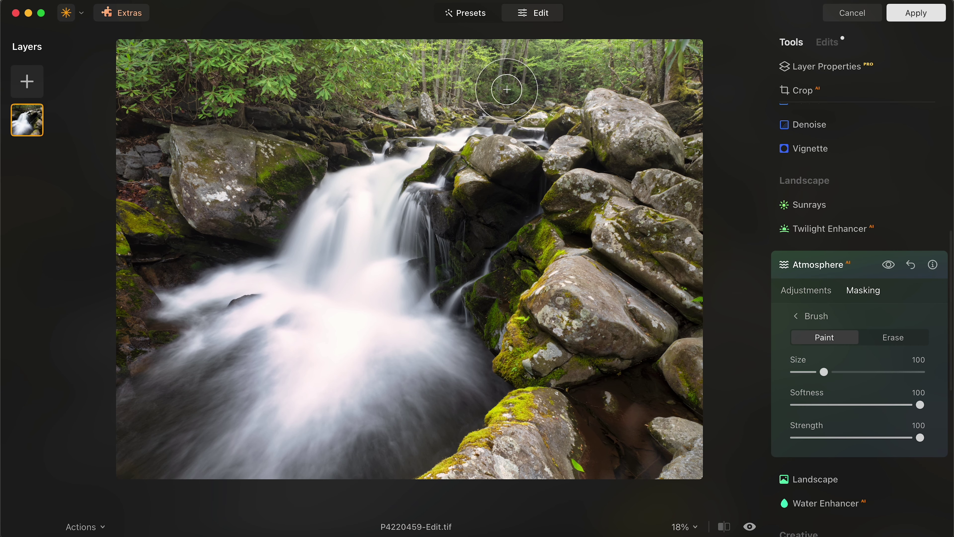
Step: Brush the mist onto the background forest, trim Amount to 17, and collapse Atmosphere
mouse_move(494, 60)
left_mouse_down()
mouse_move(563, 40)
mouse_move(626, 41)
mouse_move(650, 54)
mouse_move(512, 39)
mouse_move(477, 56)
mouse_move(376, 25)
mouse_move(397, 45)
mouse_move(498, 78)
mouse_move(602, 65)
mouse_move(667, 41)
mouse_move(453, 49)
mouse_move(456, 91)
left_mouse_up()
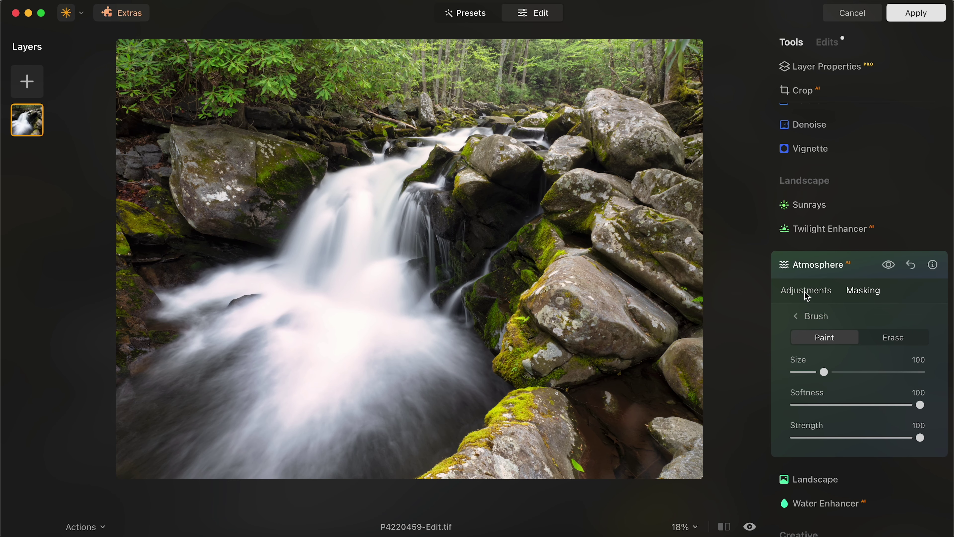
left_click(806, 293)
left_click_drag(822, 359, 823, 358)
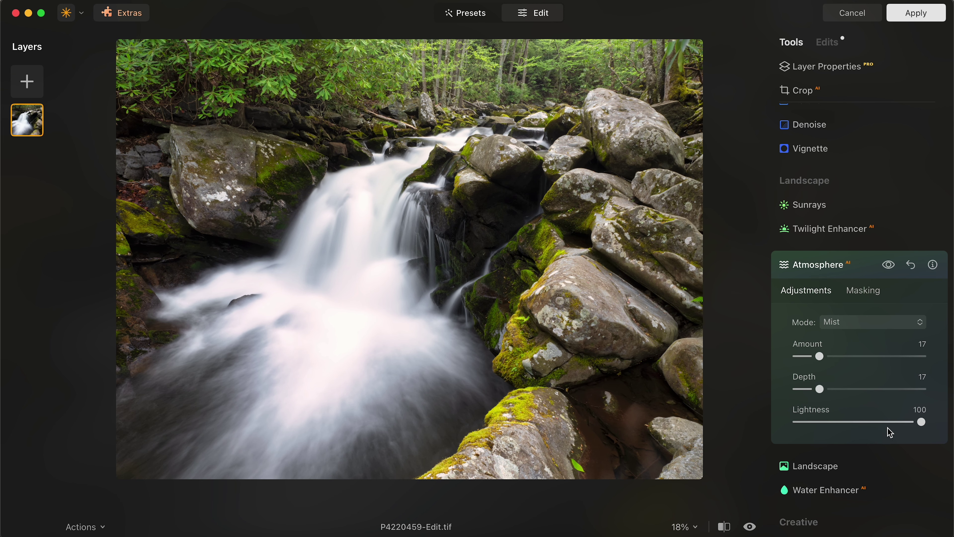
left_click(808, 270)
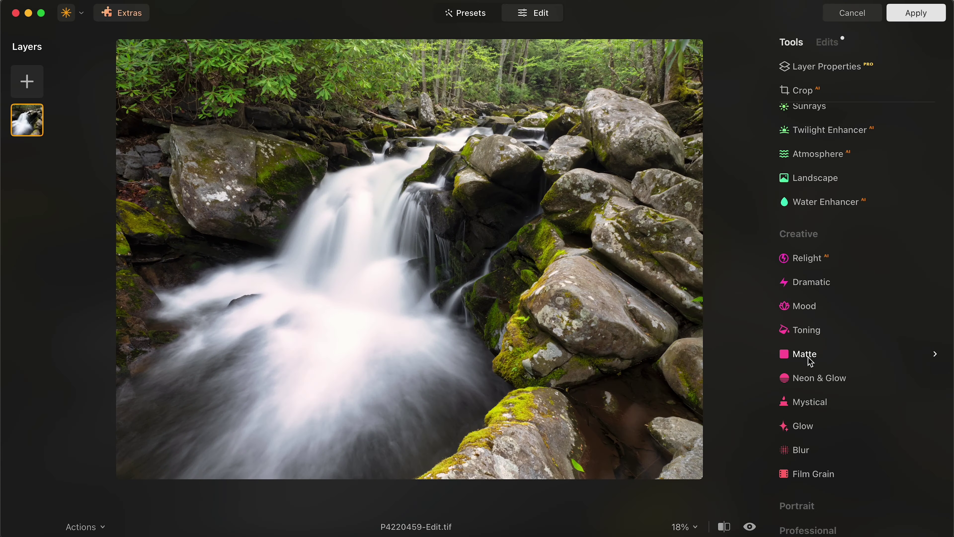
Step: Set the Glow type to Orton Effect Soft with Amount 16
left_click(814, 427)
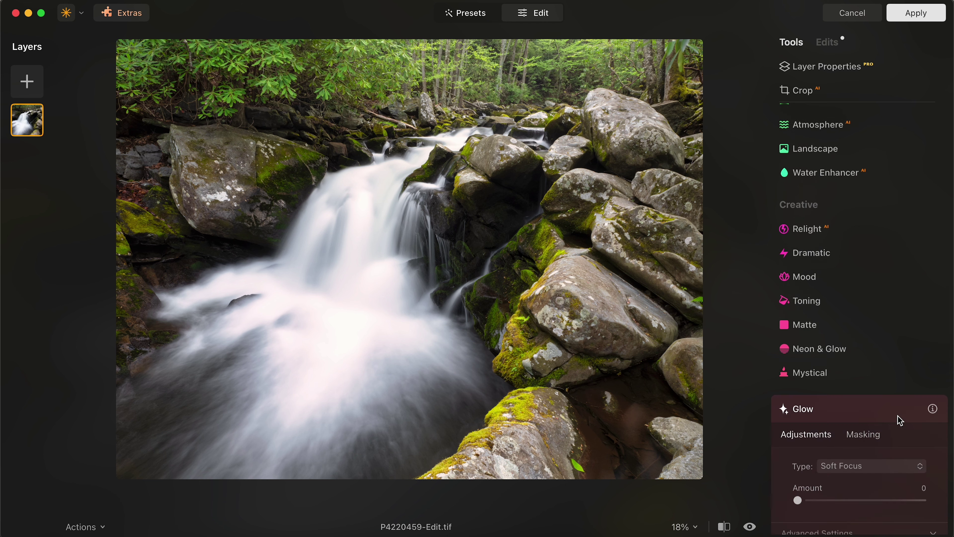
left_click(848, 464)
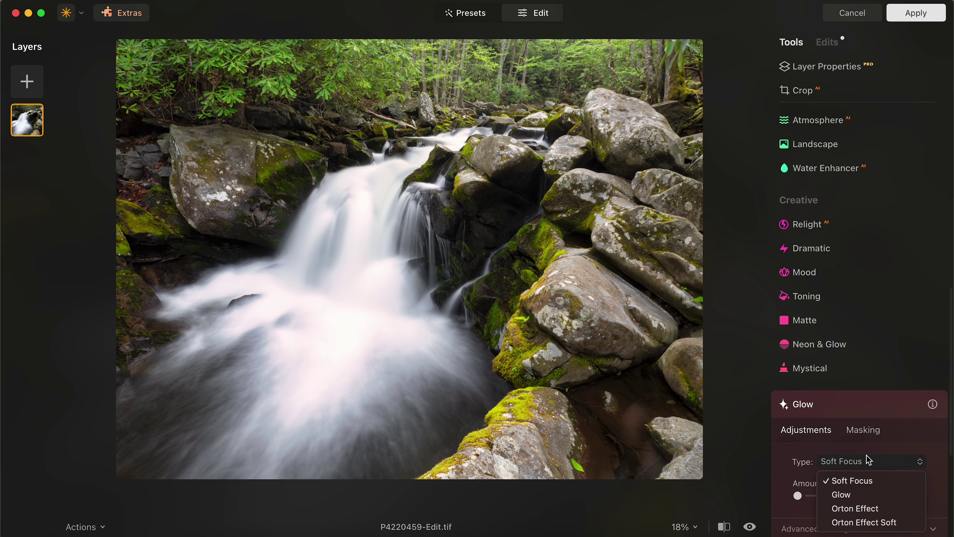
left_click(858, 355)
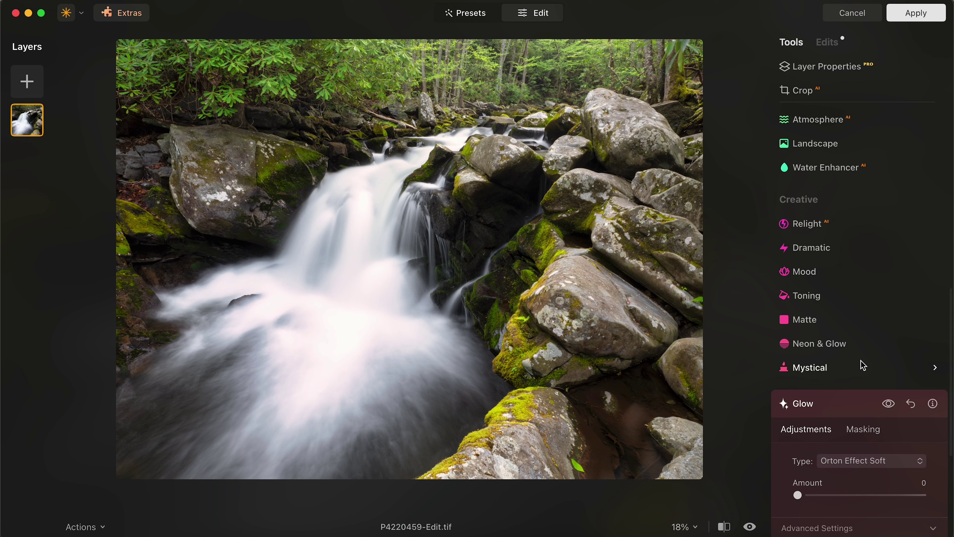
scroll(863, 364, "down", 5)
left_click_drag(799, 352, 824, 352)
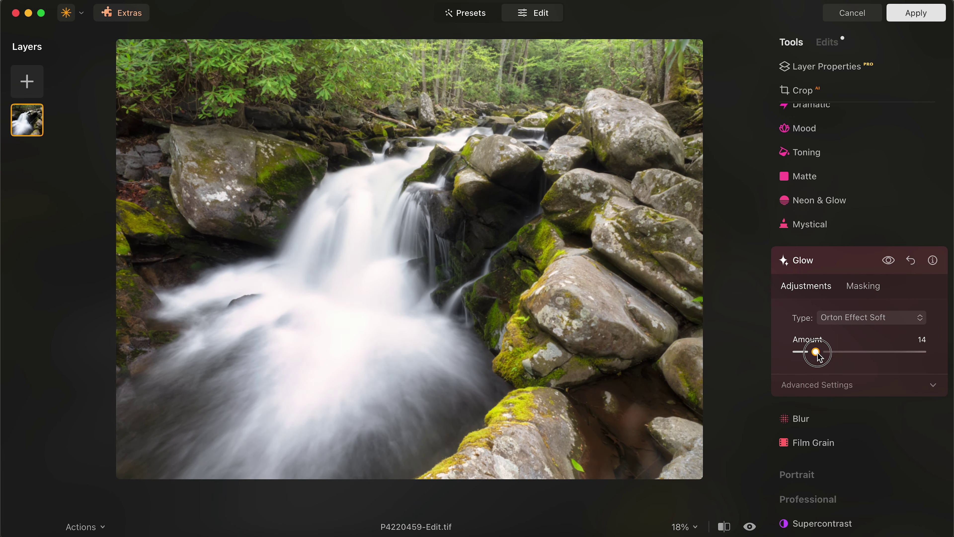
mouse_move(817, 353)
left_mouse_down()
mouse_move(899, 353)
mouse_move(815, 352)
left_mouse_up()
Step: Brush-mask the Orton glow onto the treeline across the top of the photo
left_click(863, 286)
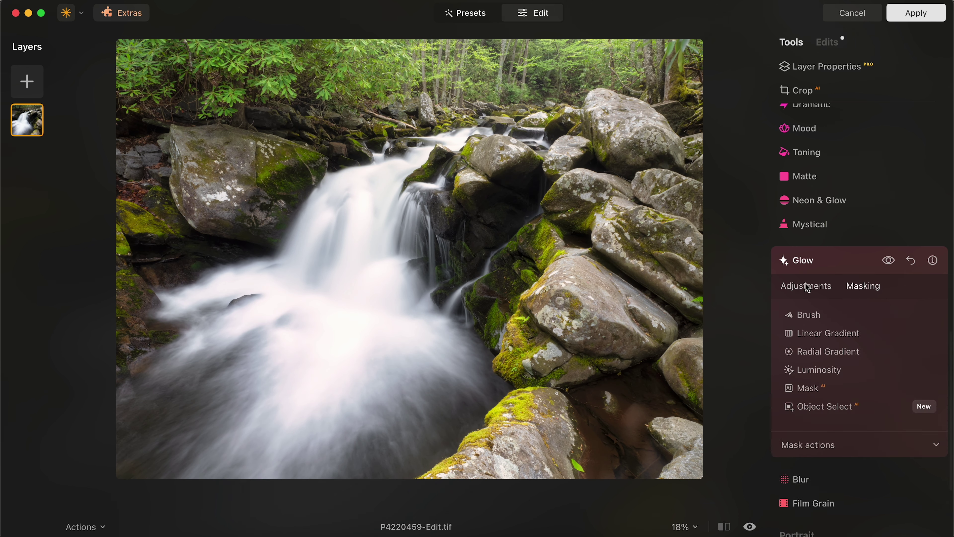
left_click(810, 315)
mouse_move(507, 47)
left_mouse_down()
mouse_move(339, 23)
mouse_move(368, 52)
mouse_move(505, 91)
mouse_move(568, 65)
mouse_move(598, 33)
mouse_move(677, 38)
left_mouse_up()
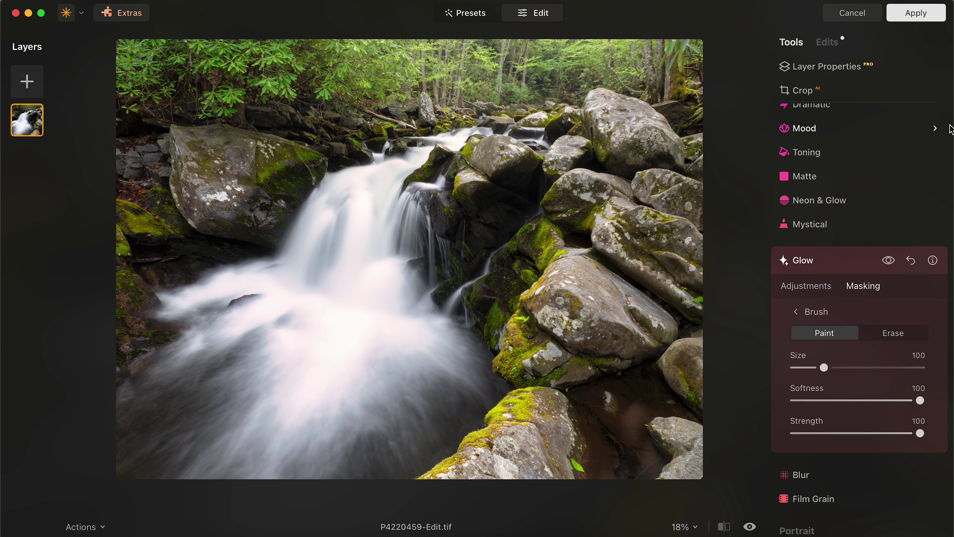
Step: Paint a brush mask limiting the Mystical effect to the top treetops, then collapse the tool
left_click(818, 291)
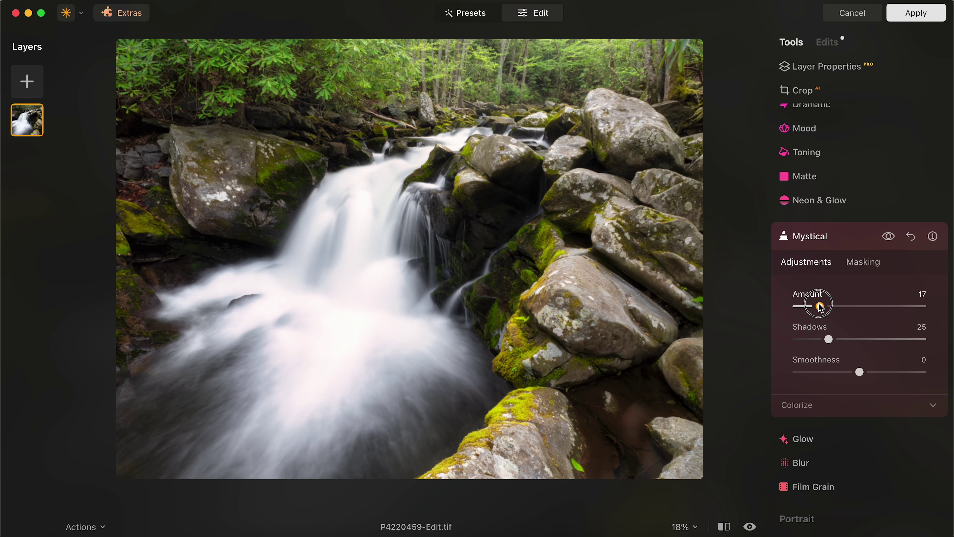
left_click(866, 263)
left_click(807, 292)
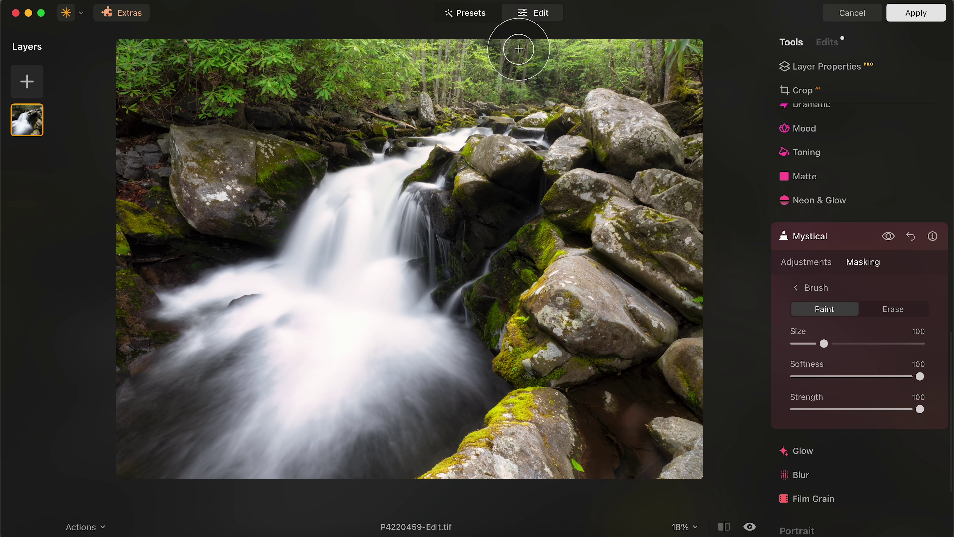
mouse_move(512, 43)
left_mouse_down()
mouse_move(374, 33)
mouse_move(371, 56)
mouse_move(553, 83)
mouse_move(608, 41)
mouse_move(637, 35)
mouse_move(513, 27)
mouse_move(702, 57)
mouse_move(699, 34)
left_mouse_up()
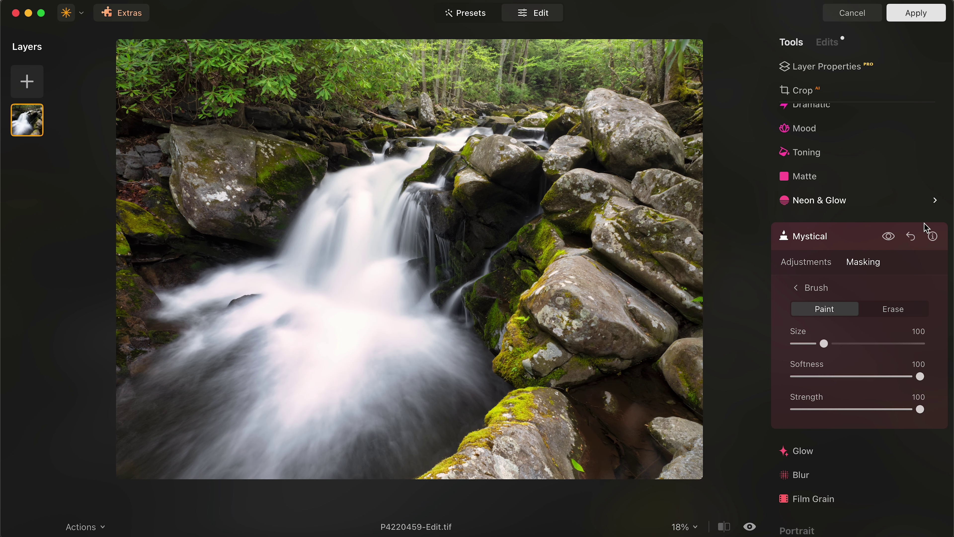
left_click(845, 244)
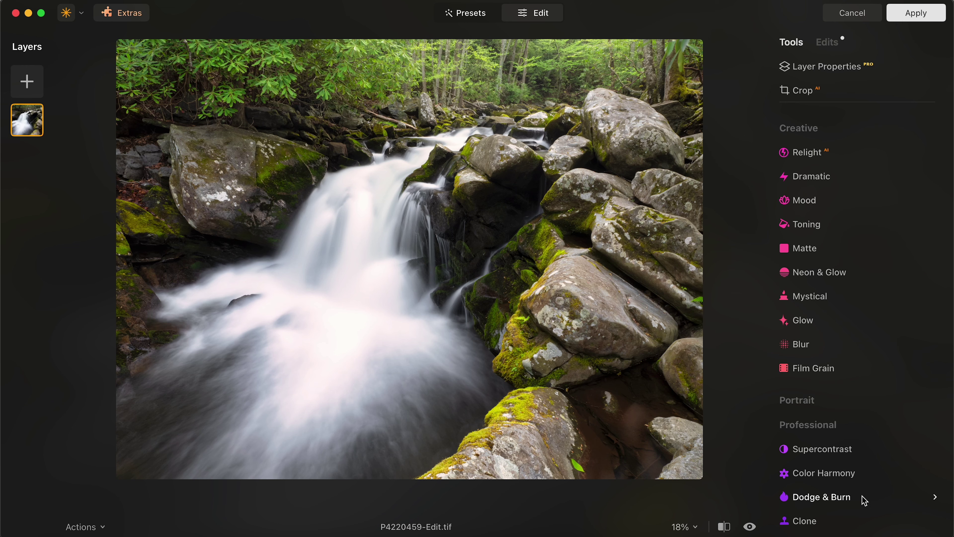
Step: Set Dodge & Burn to Darken and brush down the left edge onto the lower-left water
left_click(827, 497)
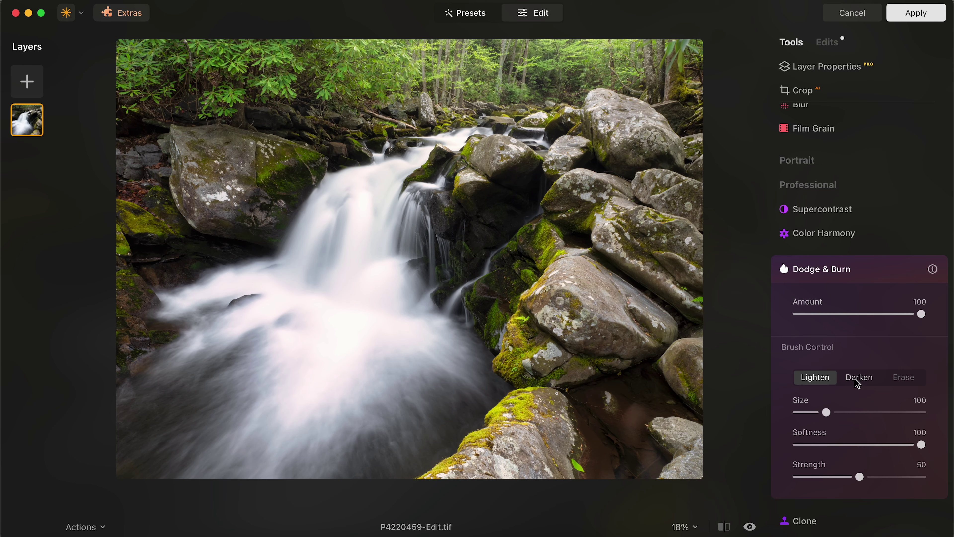
left_click(855, 378)
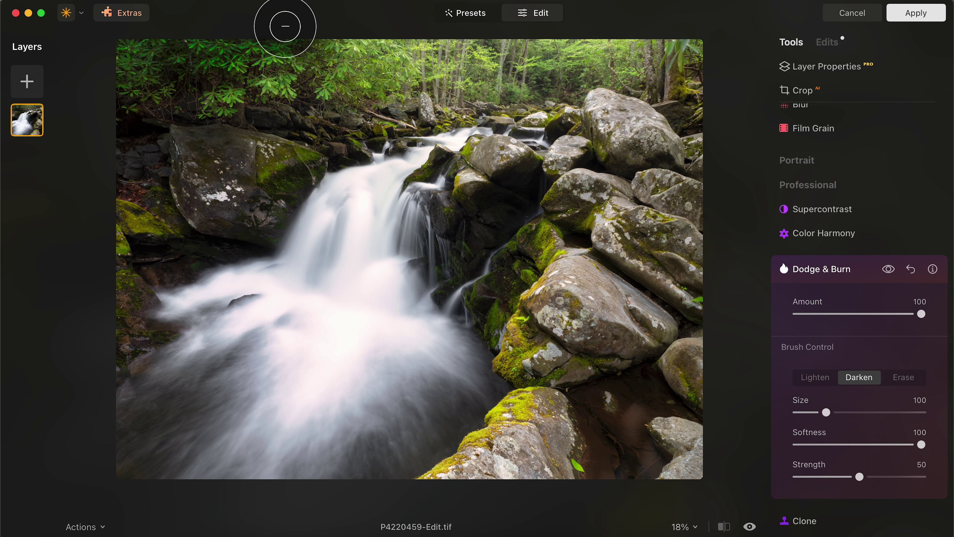
mouse_move(113, 387)
left_mouse_down()
mouse_move(296, 482)
mouse_move(60, 420)
mouse_move(128, 362)
mouse_move(213, 473)
mouse_move(405, 452)
mouse_move(354, 497)
mouse_move(505, 513)
mouse_move(603, 454)
mouse_move(622, 386)
mouse_move(640, 467)
left_mouse_up()
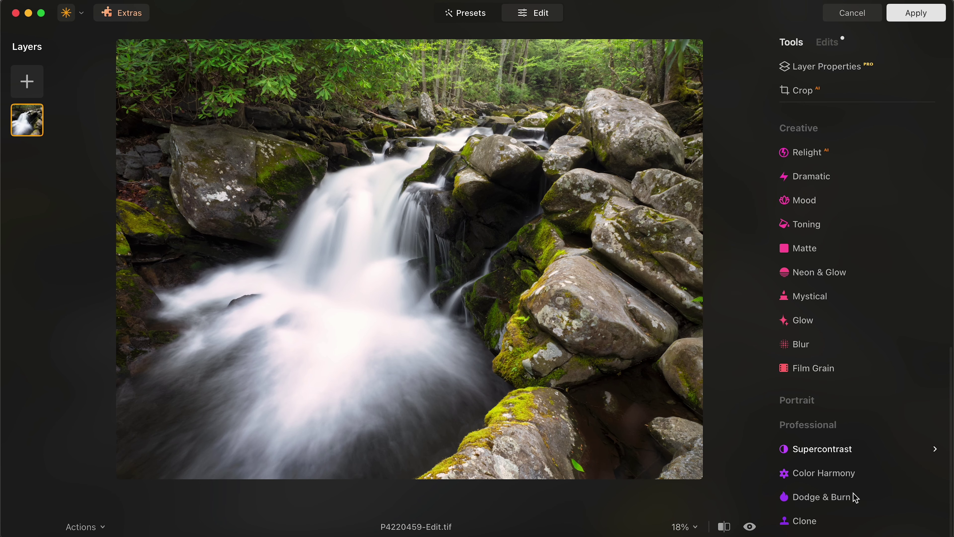
Step: Lighten the mossy rocks beside the cascade and at left with a smaller Dodge & Burn brush
left_click(830, 503)
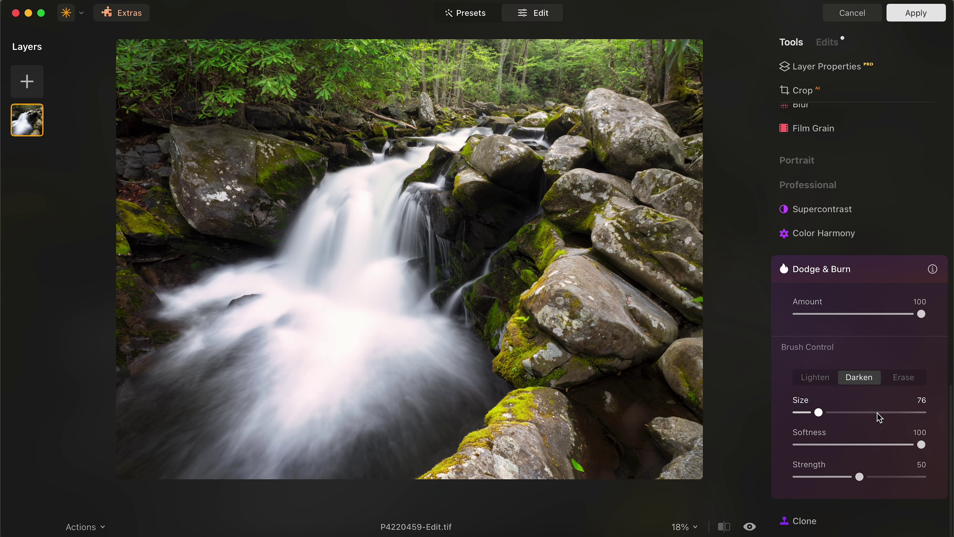
left_click(830, 378)
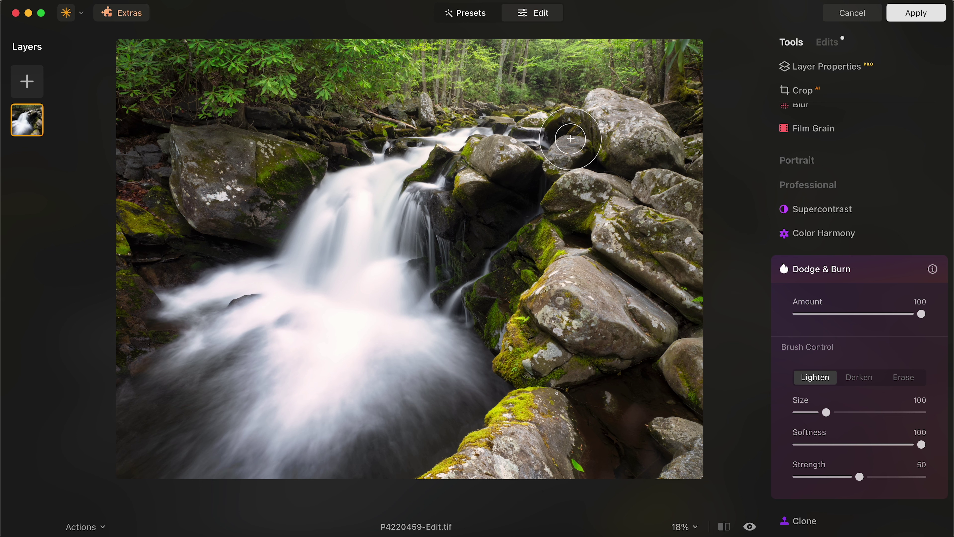
key("bracketleft")
left_click_drag(522, 338, 513, 337)
key("bracketleft")
key("bracketleft")
key("bracketleft")
mouse_move(523, 403)
left_mouse_down()
mouse_move(471, 458)
mouse_move(496, 441)
left_mouse_up()
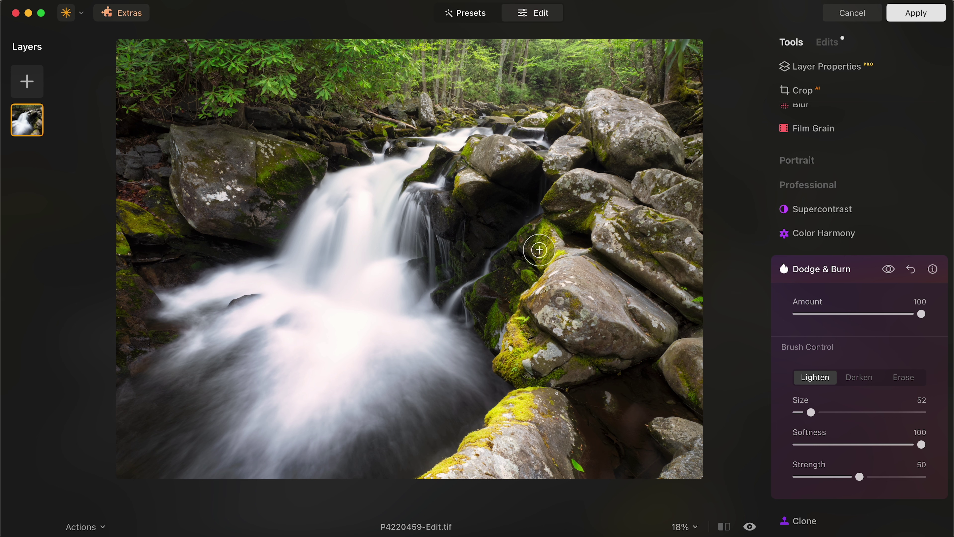
mouse_move(513, 283)
left_mouse_down()
mouse_move(514, 309)
mouse_move(495, 317)
mouse_move(515, 261)
left_mouse_up()
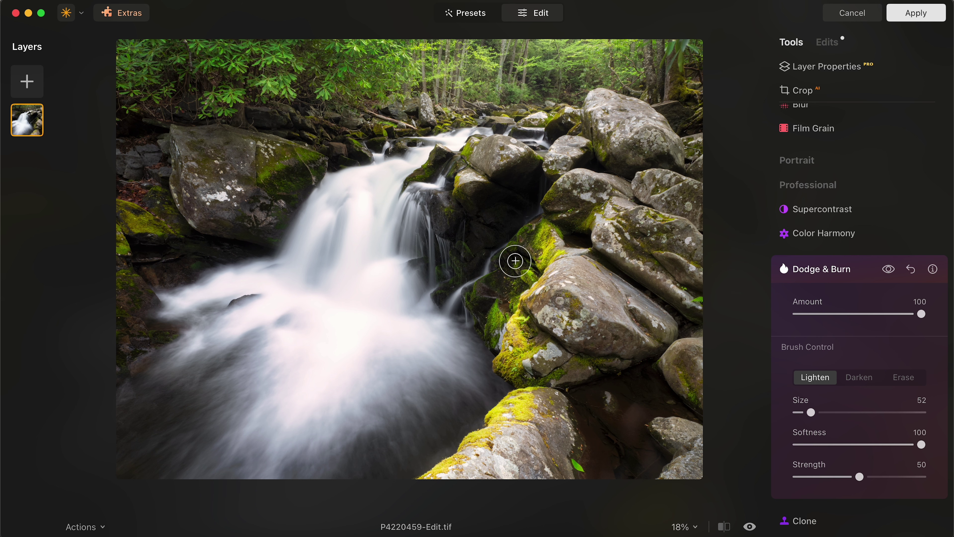
left_click_drag(158, 227, 117, 216)
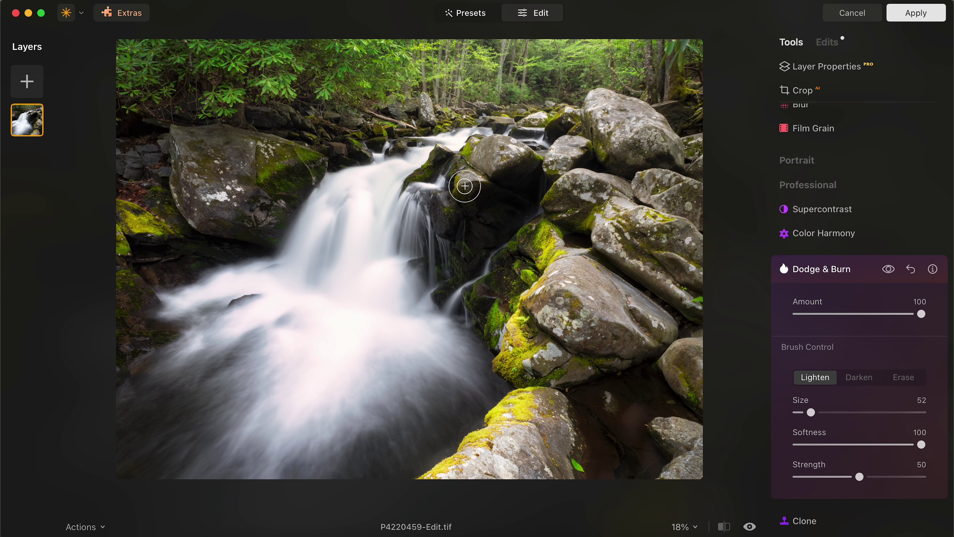
left_click(464, 185)
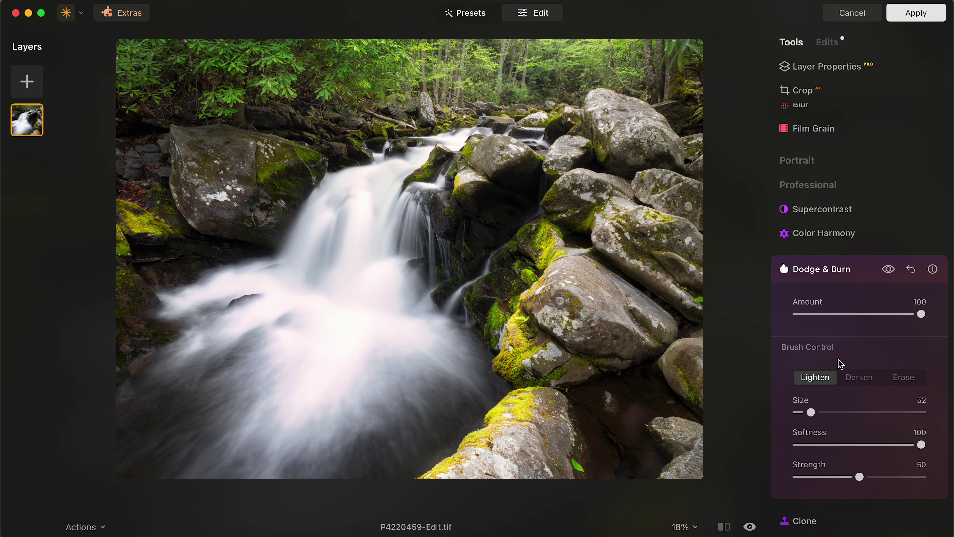
Step: Lower the Dodge & Burn Amount to 39 and collapse the tool
left_click(863, 314)
left_click_drag(875, 317, 821, 321)
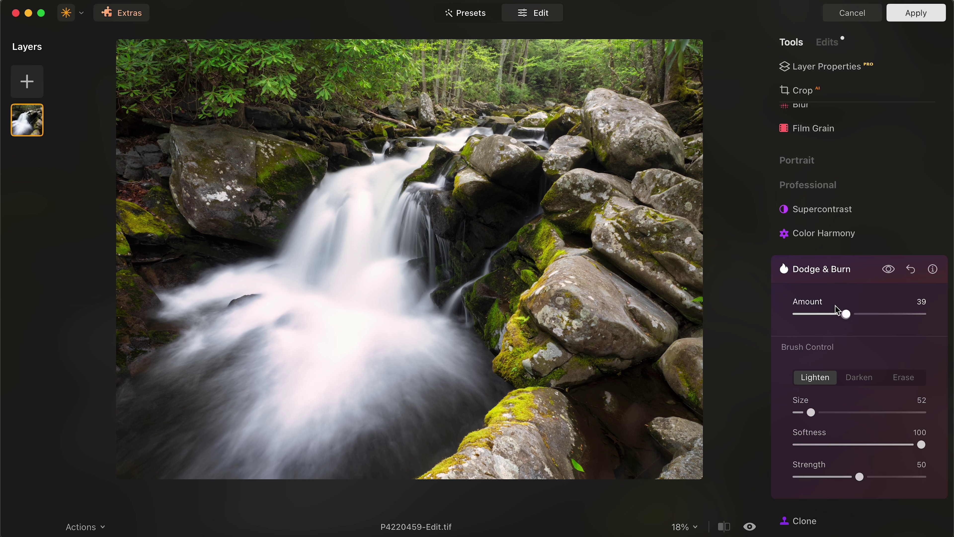
left_click(817, 274)
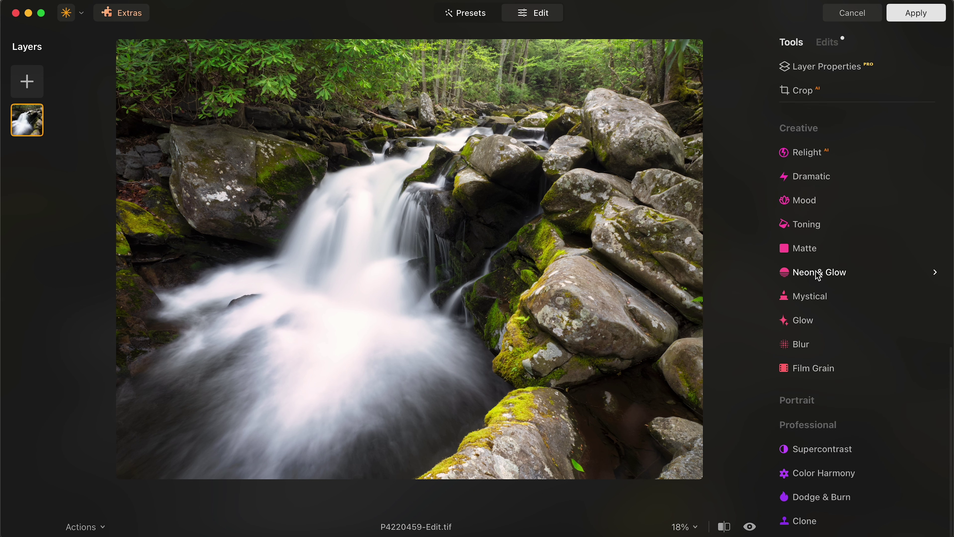
Step: Darken the lower-centre mossy rock and large grey rock at Amount 57, then show before/after split
left_click(819, 500)
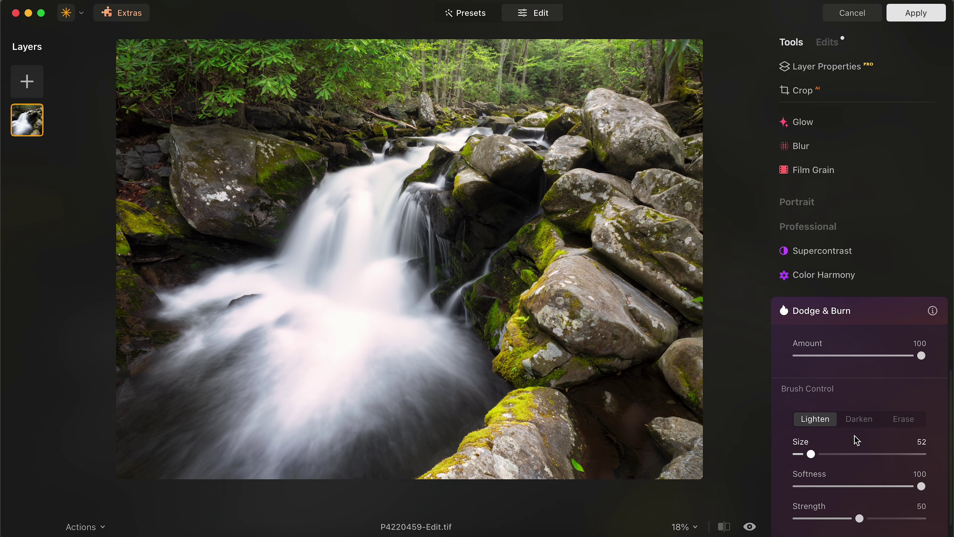
left_click(861, 417)
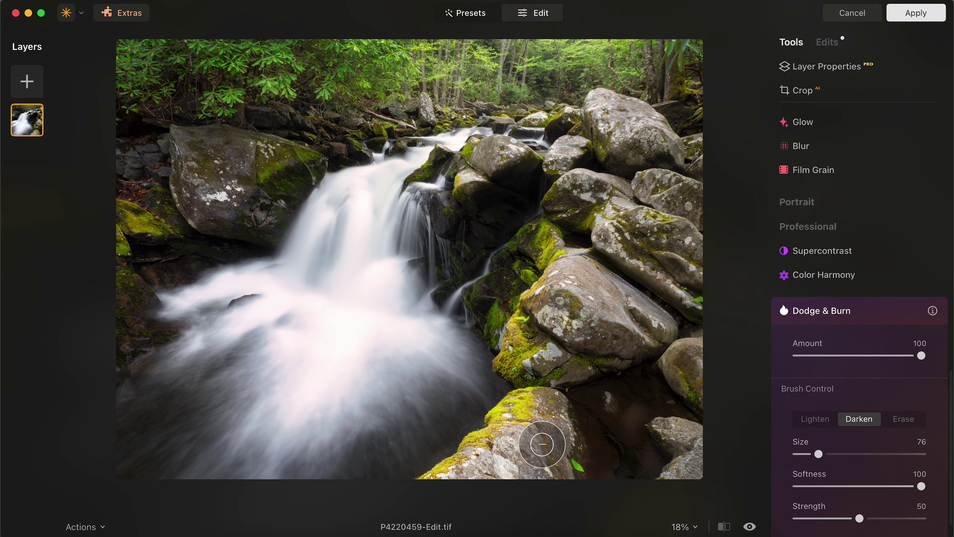
mouse_move(544, 441)
left_mouse_down()
mouse_move(486, 468)
mouse_move(507, 454)
left_mouse_up()
mouse_move(615, 363)
left_mouse_down()
mouse_move(620, 299)
mouse_move(569, 284)
mouse_move(662, 312)
left_mouse_up()
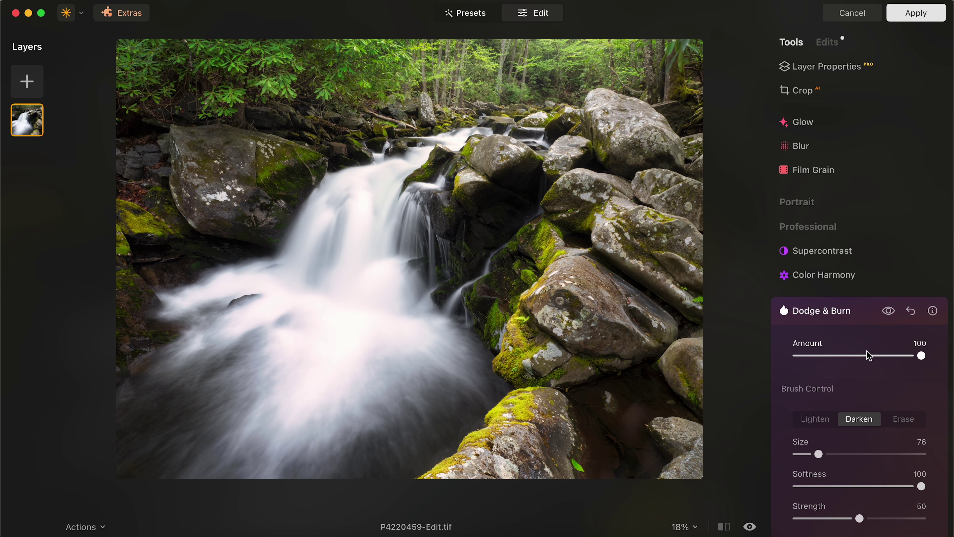
left_click_drag(869, 356, 870, 357)
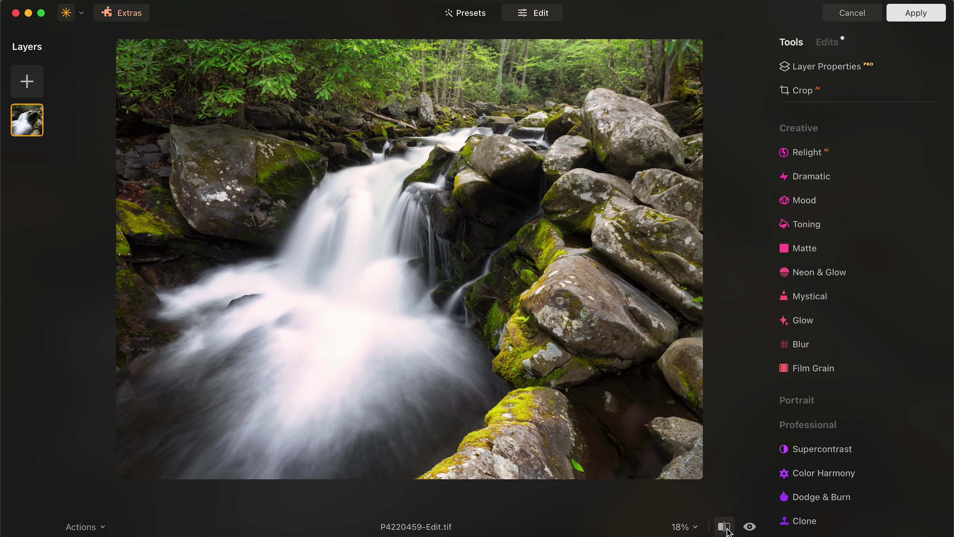
left_click(725, 527)
Step: Drag the before/after divider across the waterfall photo to compare original and edit
left_click_drag(411, 272, 132, 248)
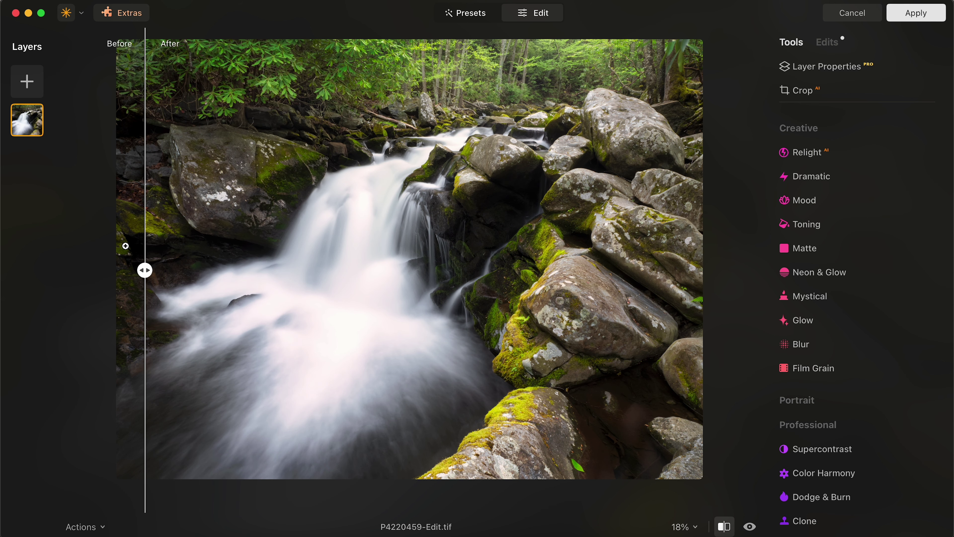